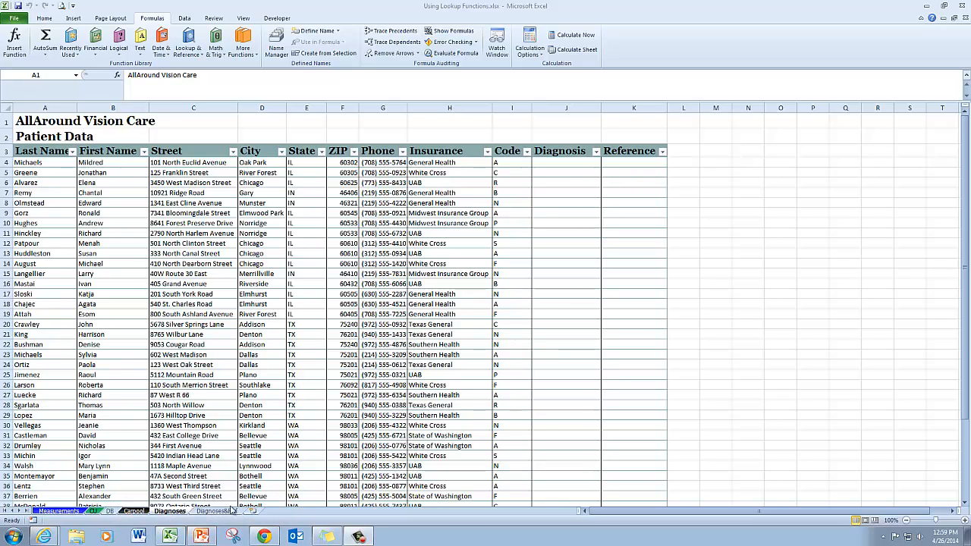
# On the Diagnoses&Ref sheet, sort the code and diagnosis table in A1:B9 from A to Z.
pyautogui.click(227, 514)
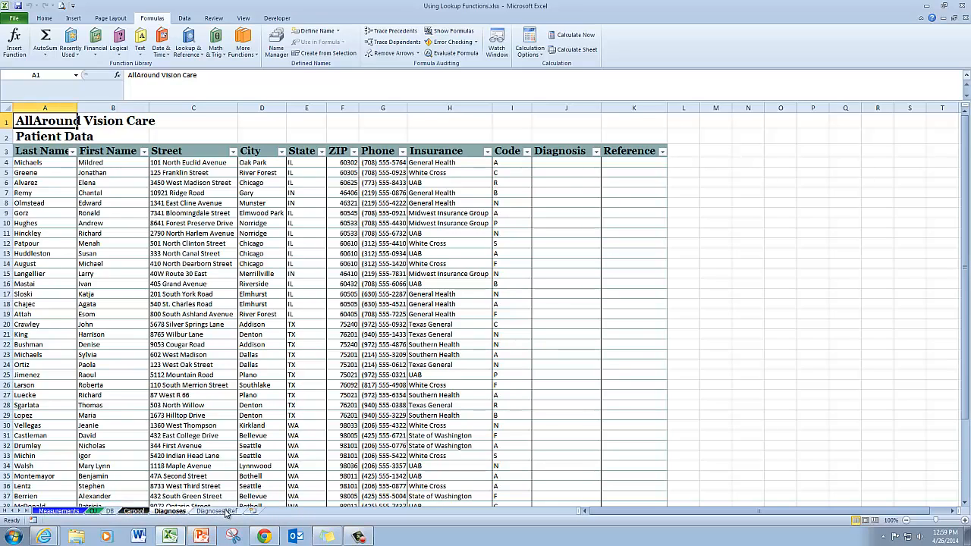
pyautogui.click(227, 513)
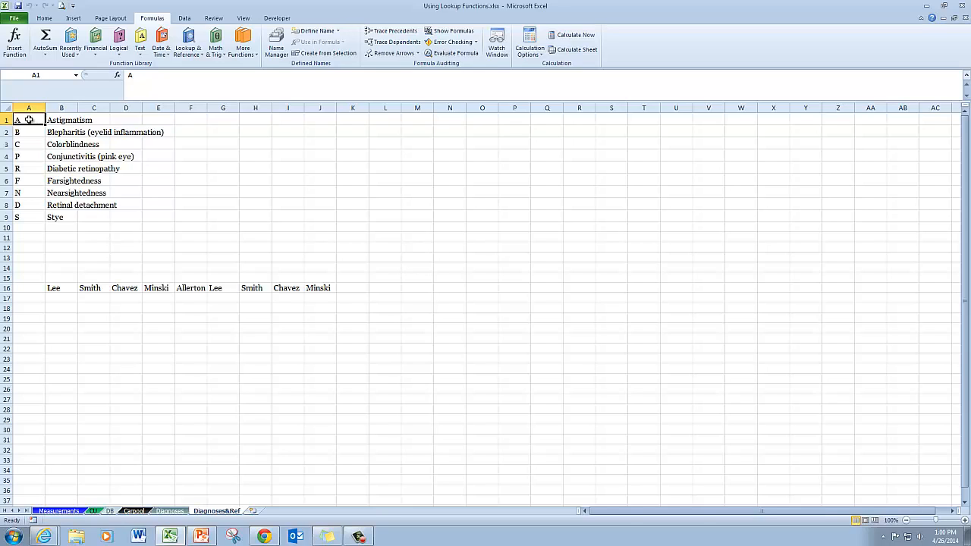
pyautogui.moveTo(28, 120); pyautogui.dragTo(54, 217)
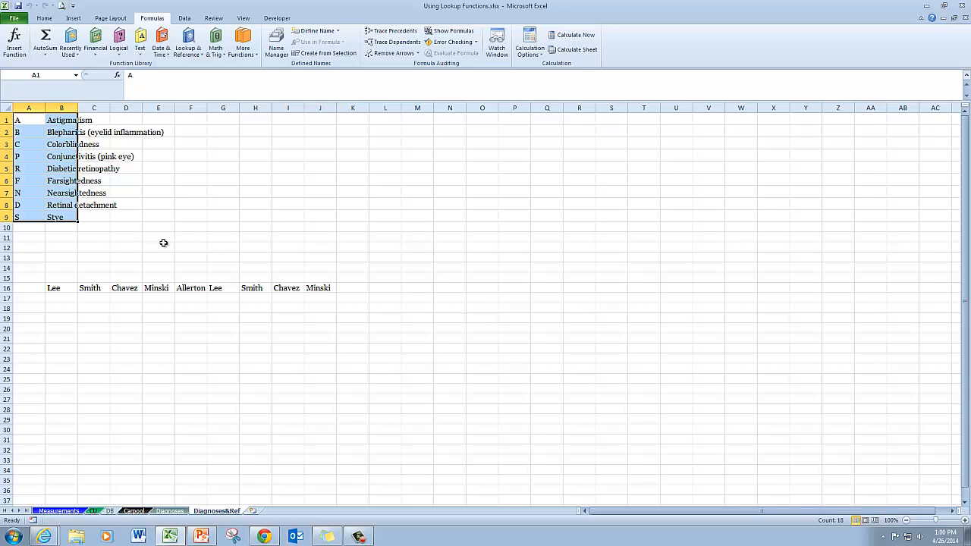
pyautogui.click(44, 18)
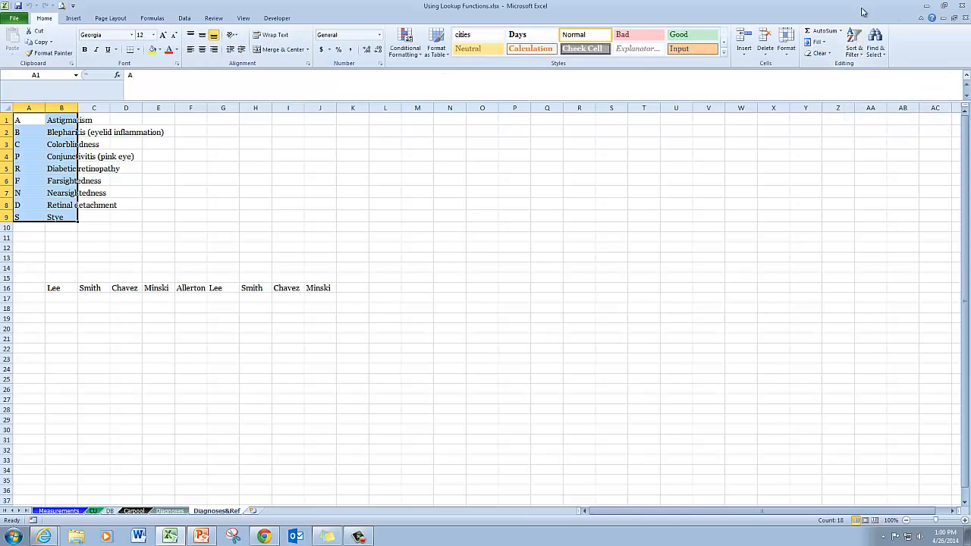
pyautogui.click(862, 47)
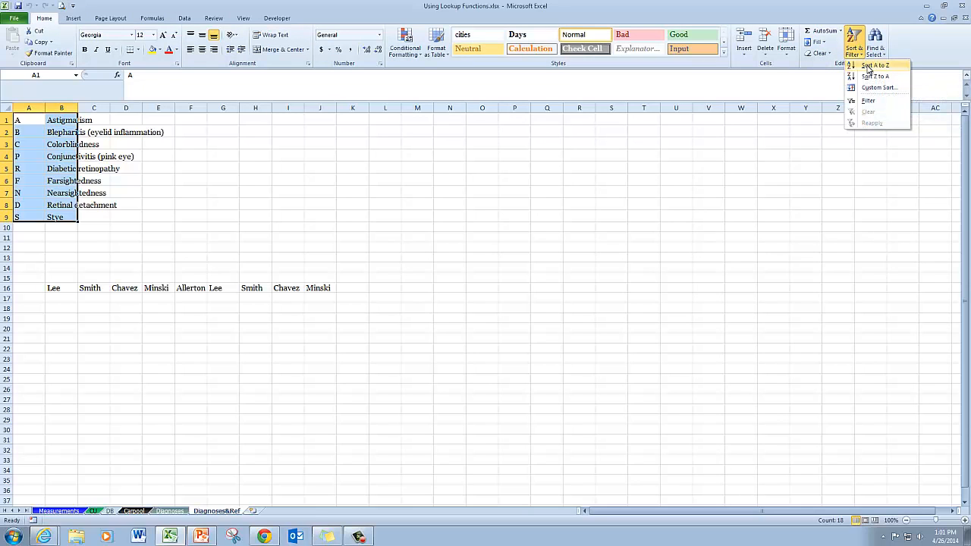
pyautogui.click(869, 67)
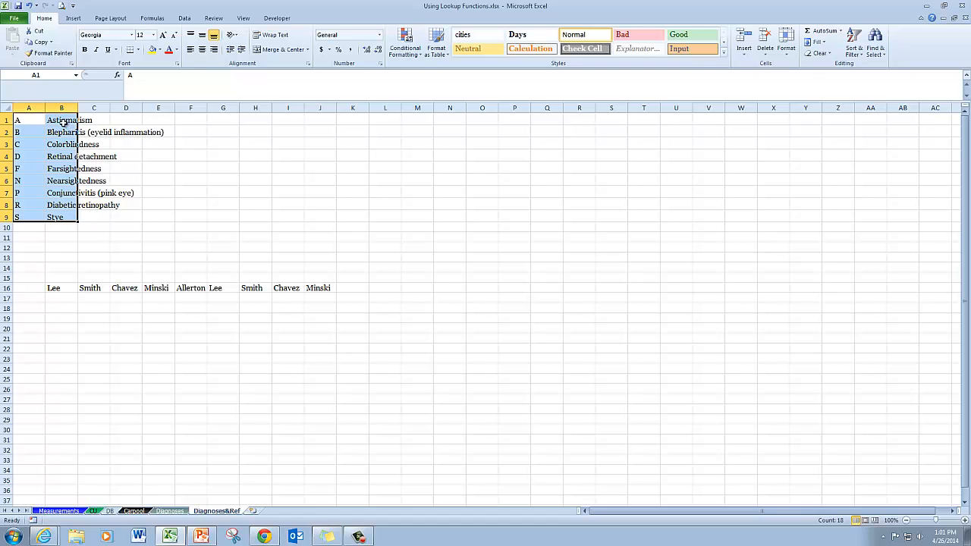
# Name the sorted code and diagnosis range A1:B9 TCodes.
pyautogui.click(54, 76)
pyautogui.write('TCodes')
pyautogui.press('Return')
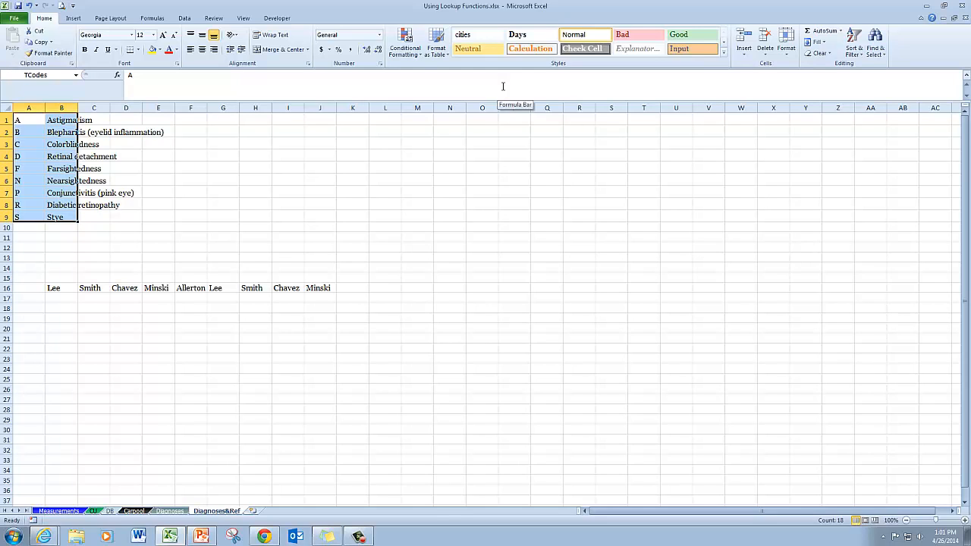
pyautogui.click(295, 189)
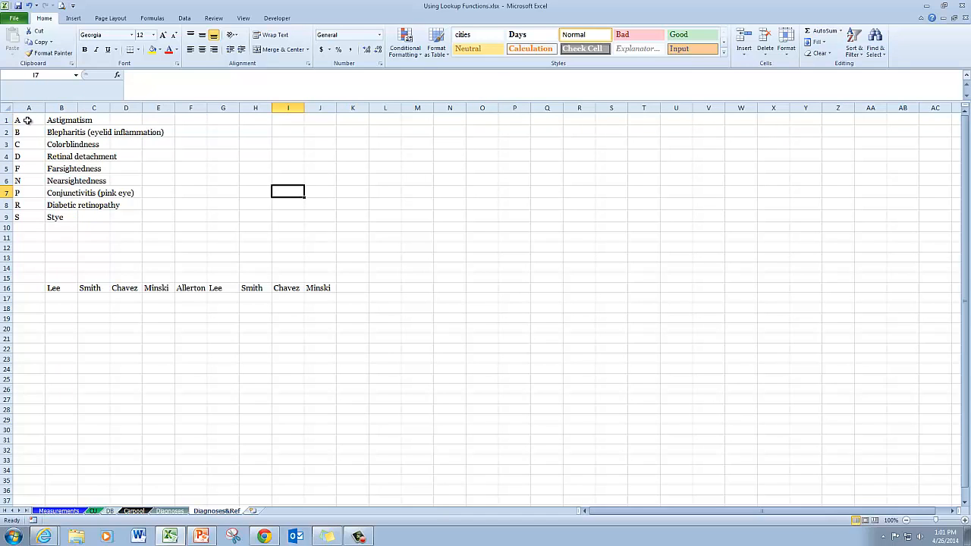
# Copy the codes in A1:A9 and paste them transposed into row 15 starting at B15, above the doctors' names.
pyautogui.moveTo(27, 120); pyautogui.dragTo(24, 216)
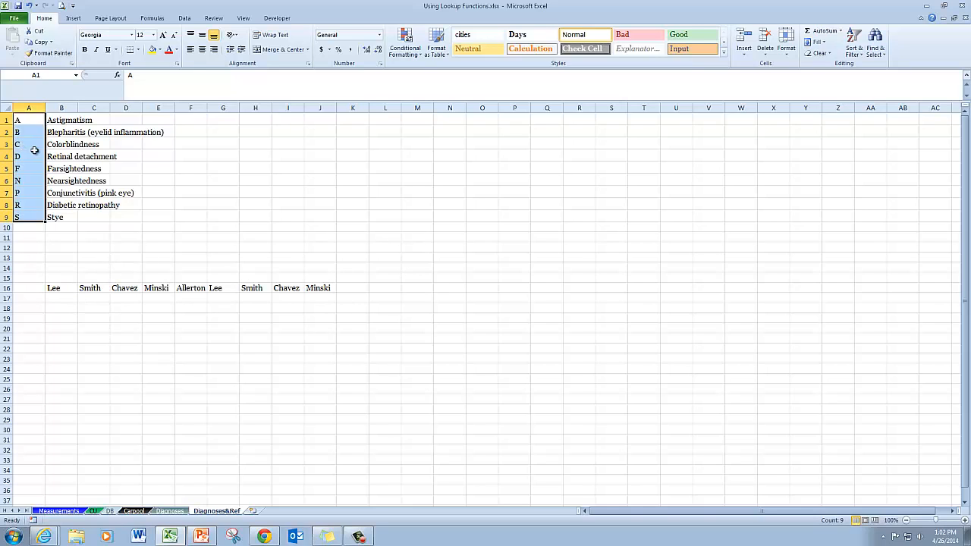
pyautogui.click(41, 42)
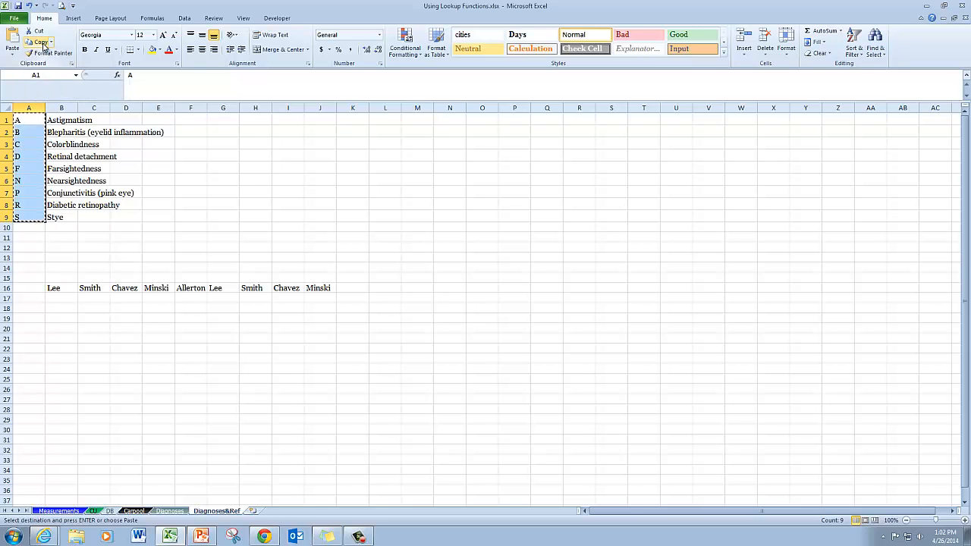
pyautogui.click(65, 278)
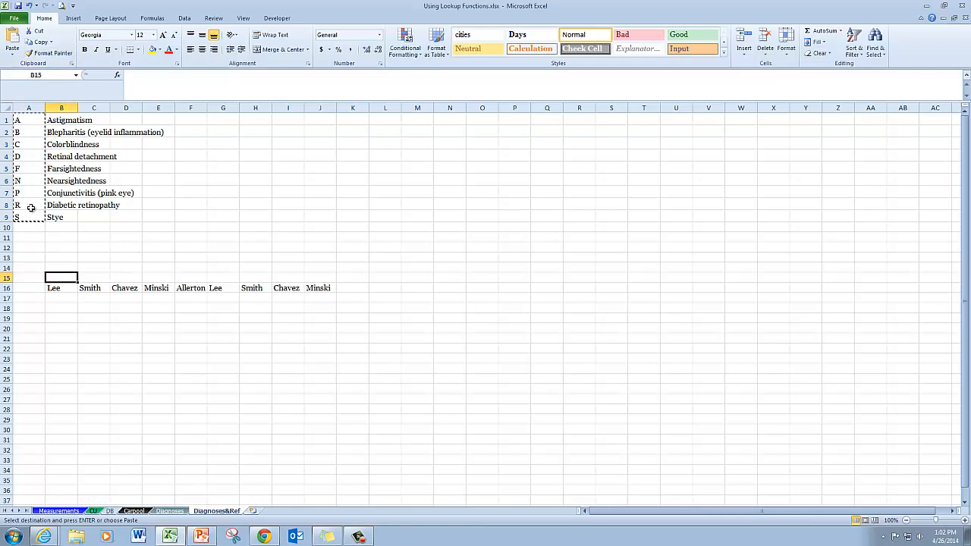
pyautogui.click(14, 57)
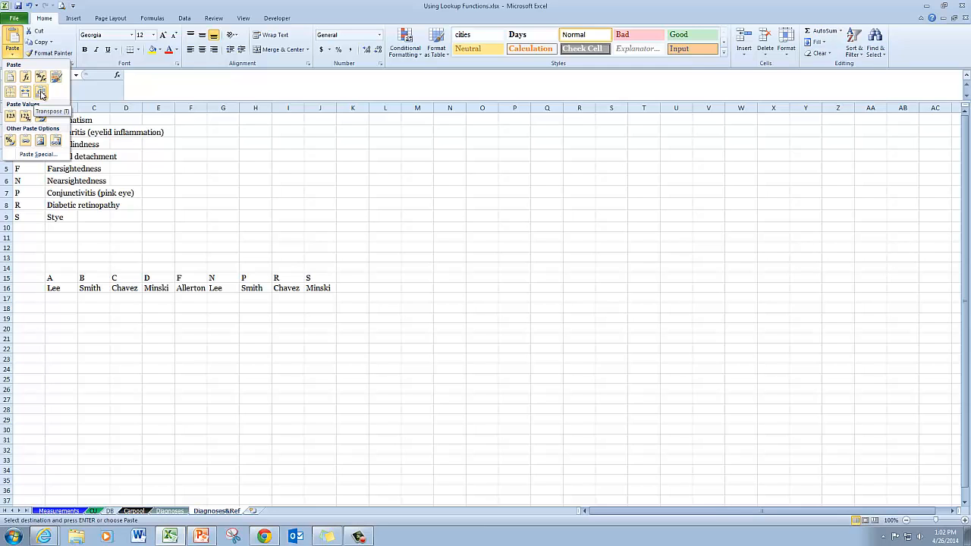
pyautogui.click(41, 93)
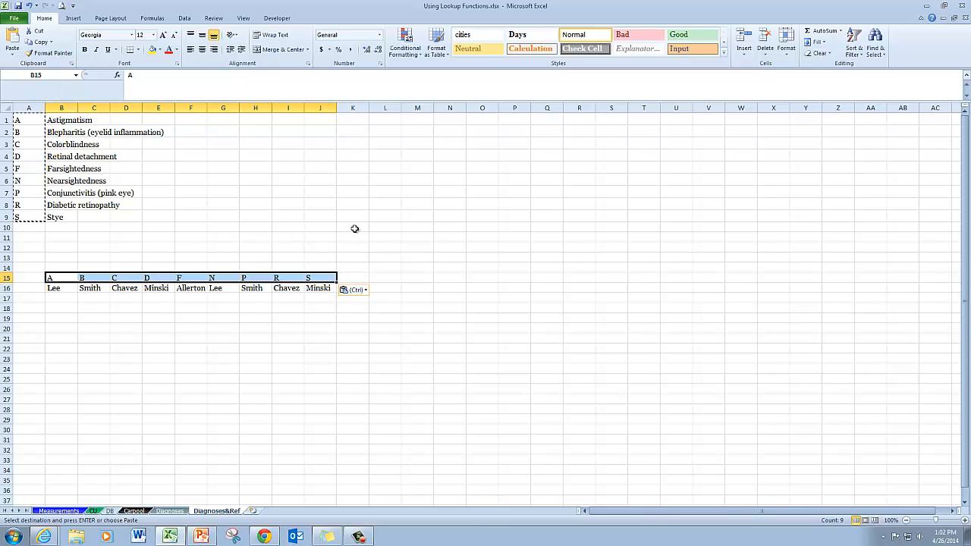
pyautogui.press('Escape')
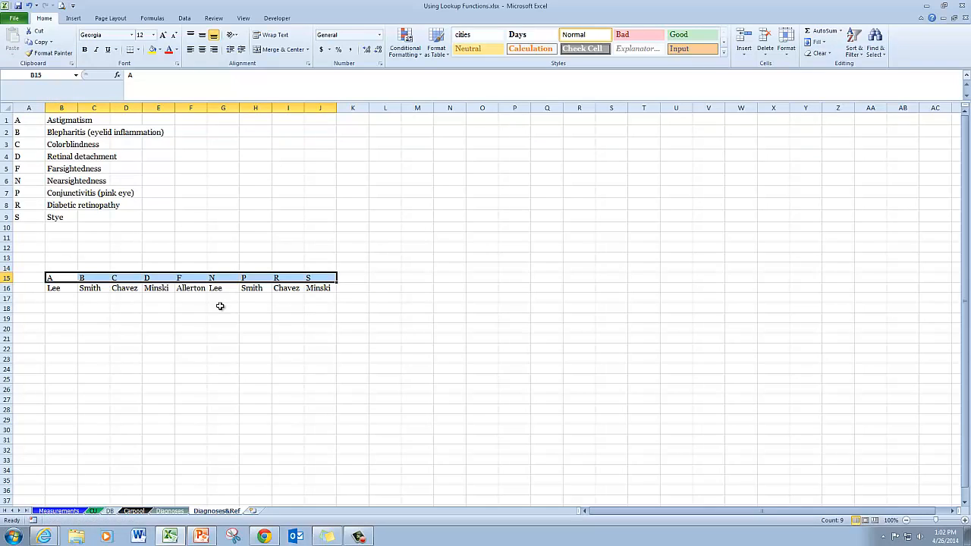
pyautogui.click(126, 243)
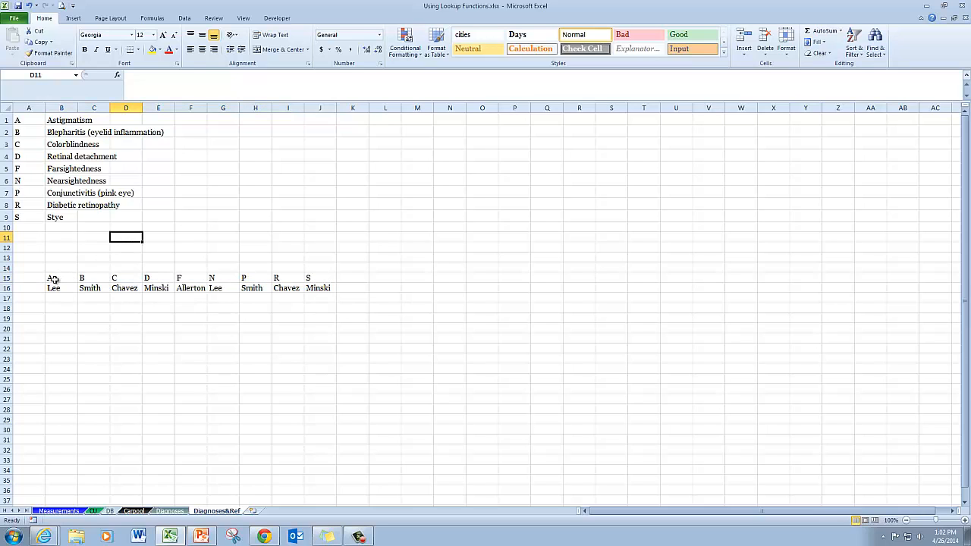
# Name the horizontal code and doctor range B15:J16 TDoctors.
pyautogui.moveTo(52, 279); pyautogui.dragTo(318, 287)
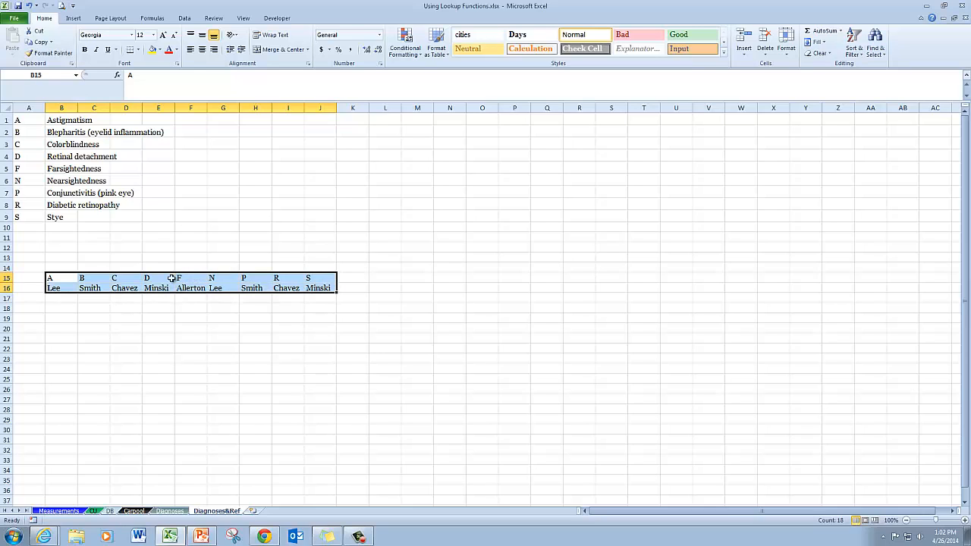
pyautogui.click(38, 74)
pyautogui.write('TDoctors')
pyautogui.press('Return')
pyautogui.click(438, 260)
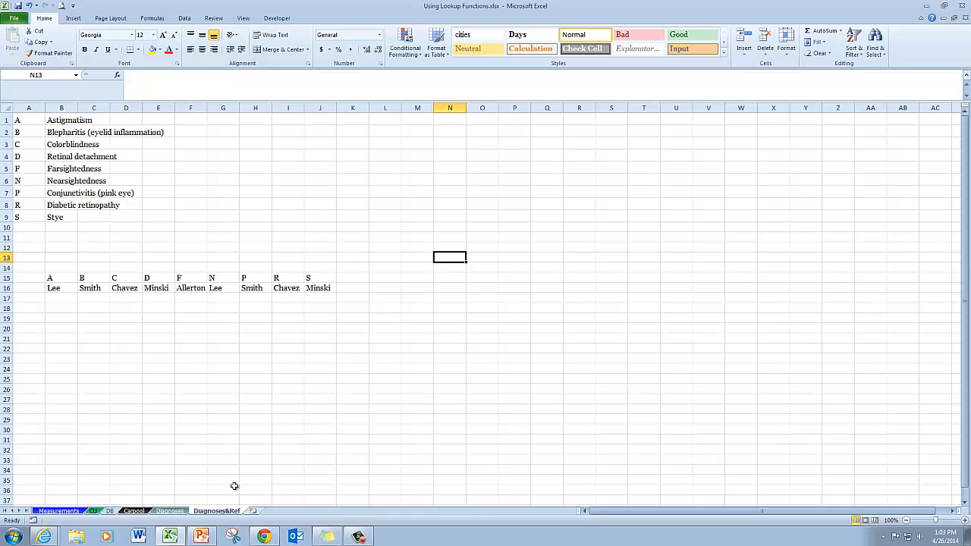
# Compare the patient codes and empty Diagnosis column on the Diagnoses sheet with the lookup tables on the Diagnoses&Ref sheet.
pyautogui.click(175, 512)
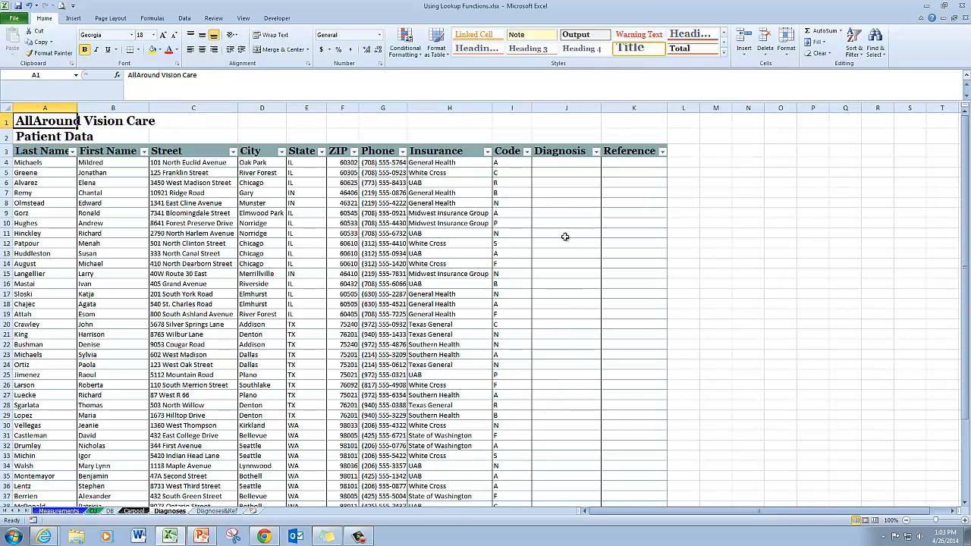
pyautogui.click(544, 162)
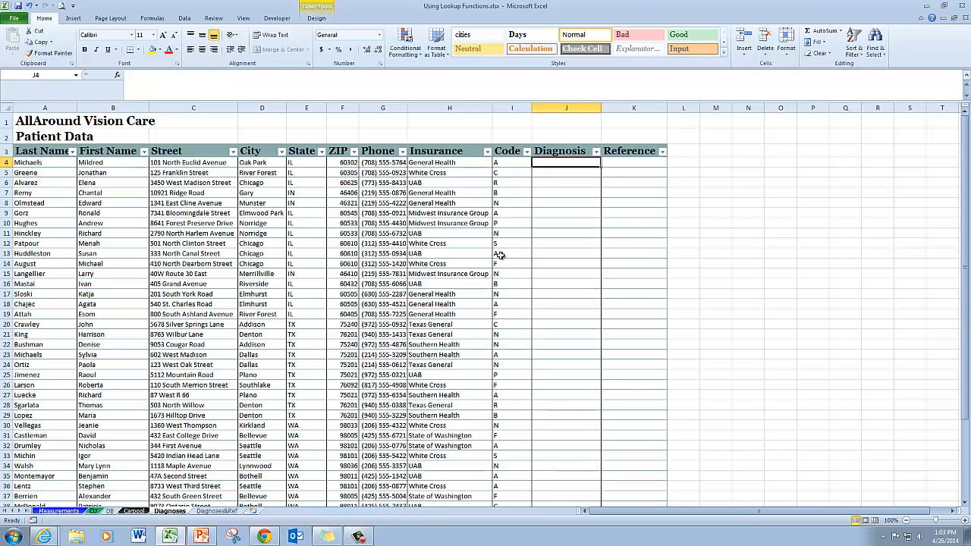
pyautogui.click(502, 165)
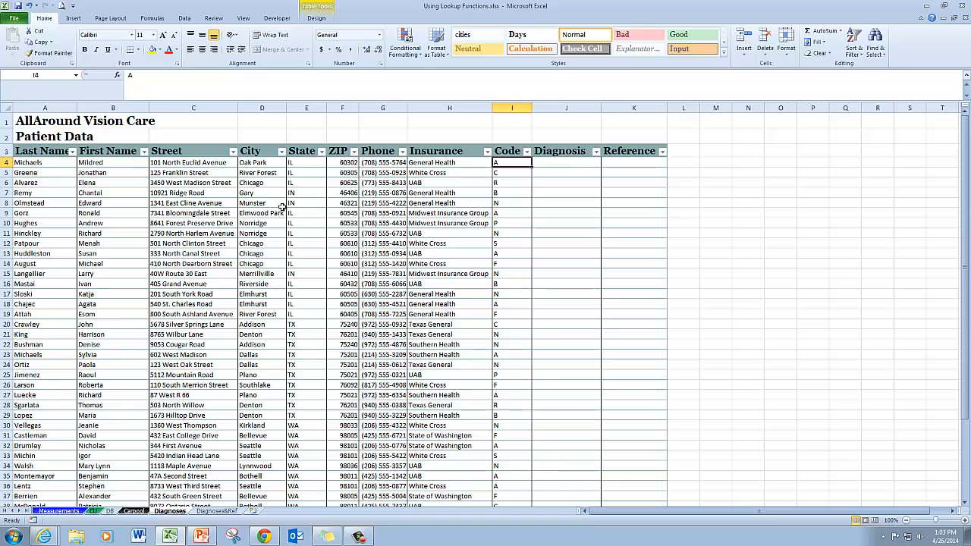
pyautogui.click(232, 510)
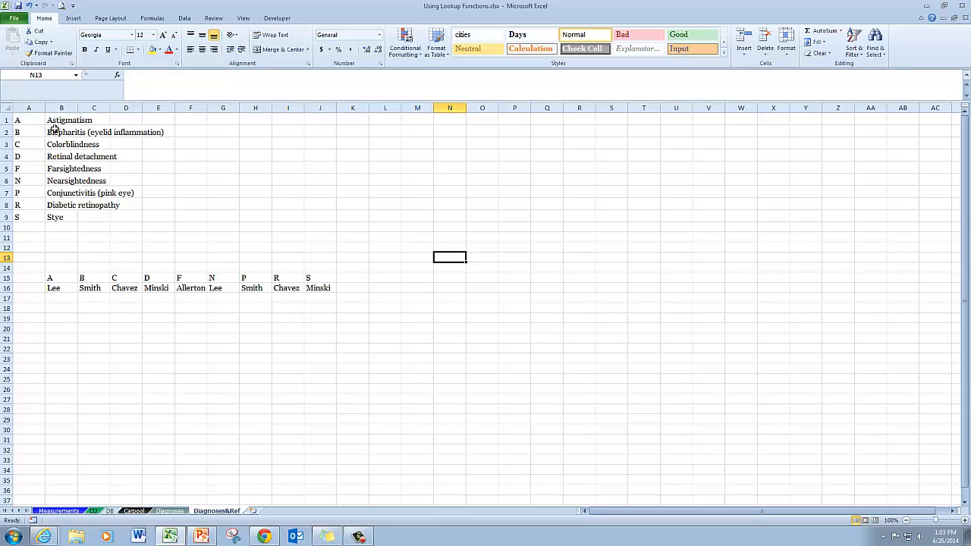
pyautogui.click(170, 511)
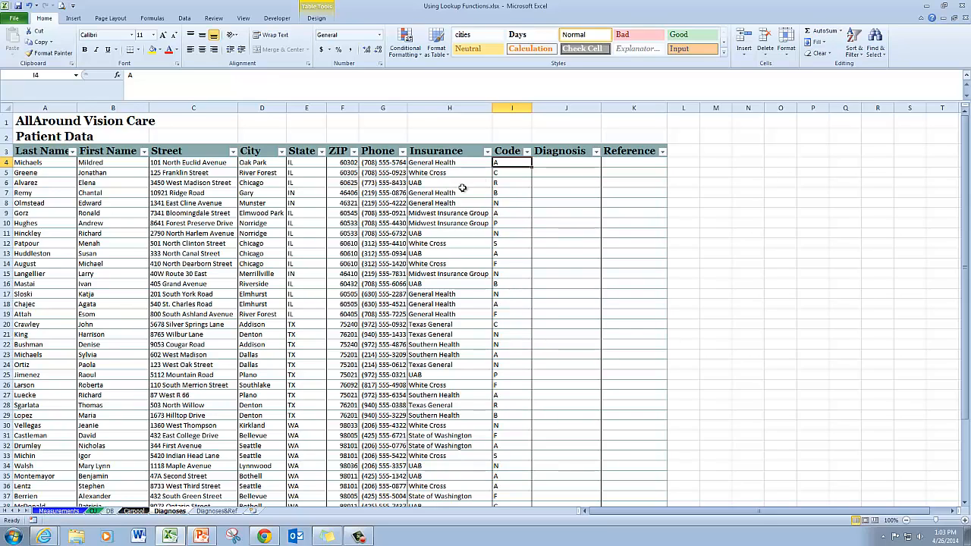
pyautogui.click(226, 512)
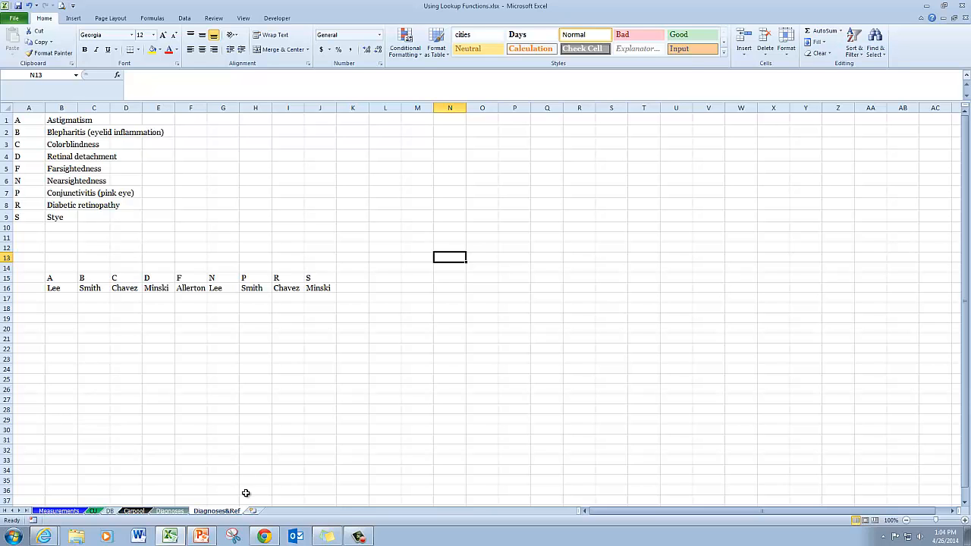
pyautogui.click(171, 512)
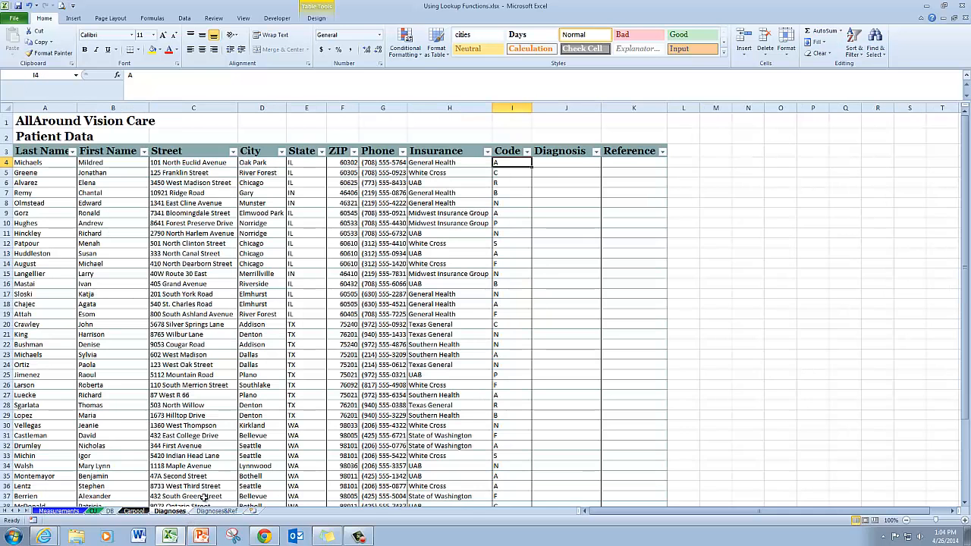
# Insert a VLOOKUP function in Diagnosis cell J4, using the patient's code in I4 as the lookup value.
pyautogui.click(558, 161)
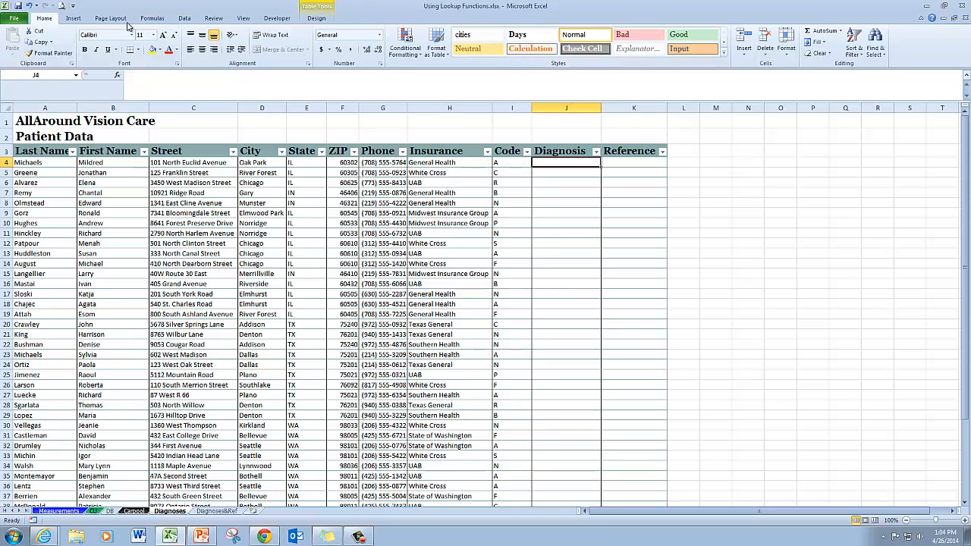
pyautogui.click(162, 19)
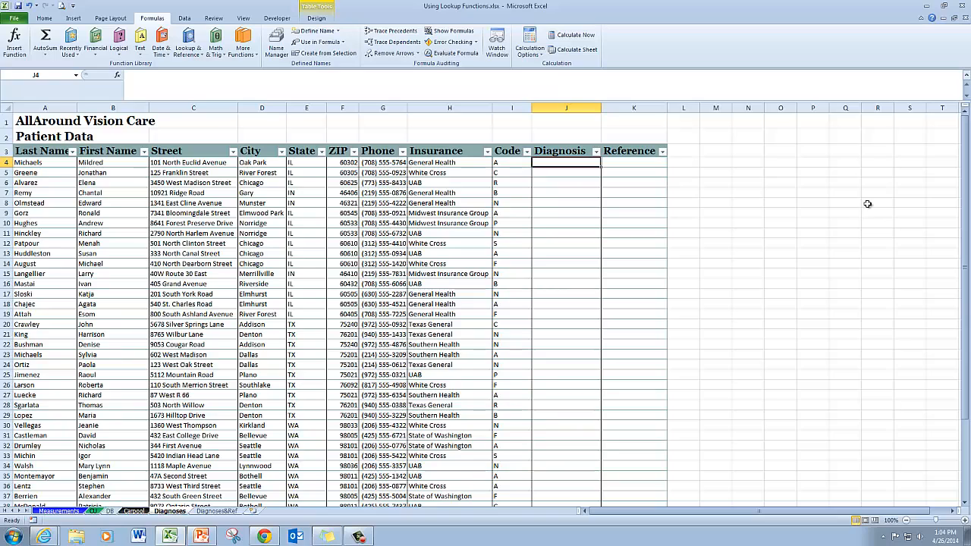
pyautogui.click(195, 59)
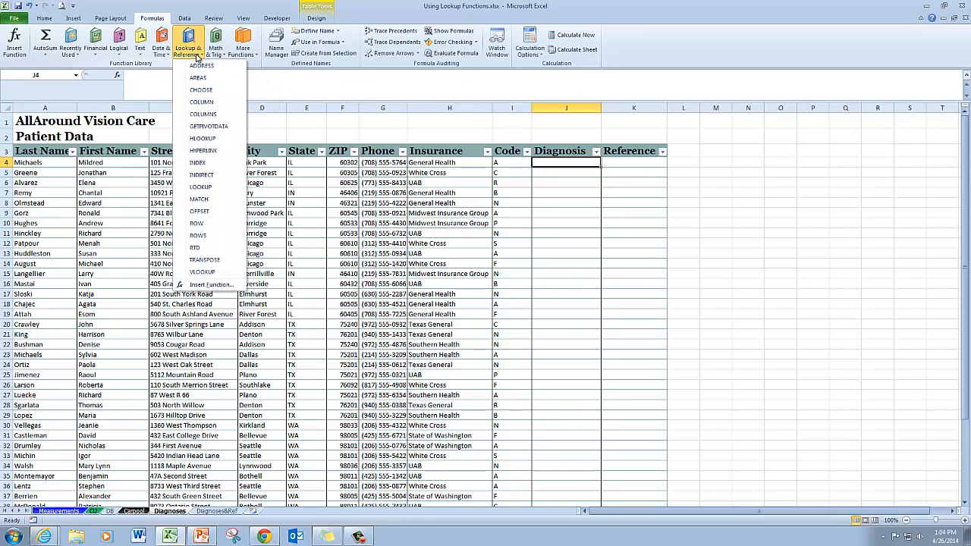
pyautogui.click(211, 273)
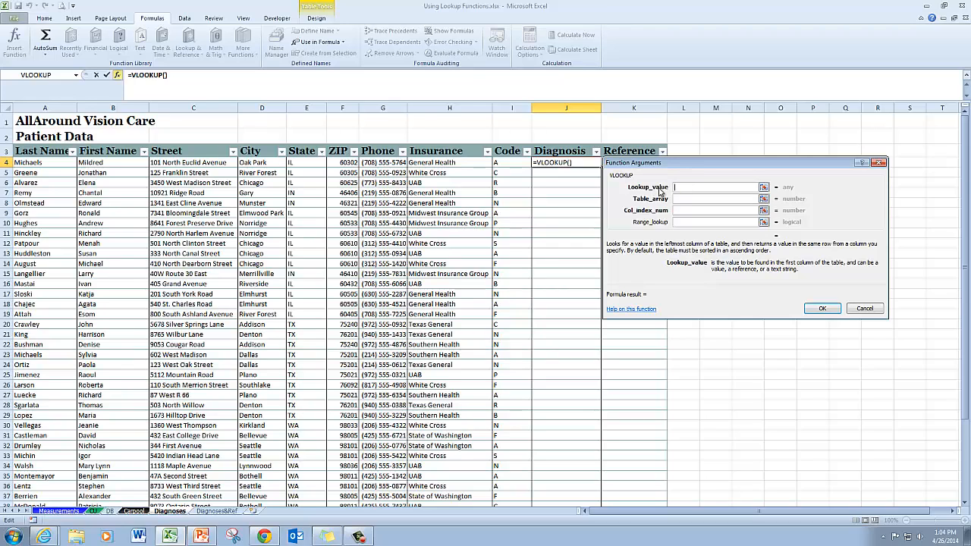
pyautogui.click(504, 163)
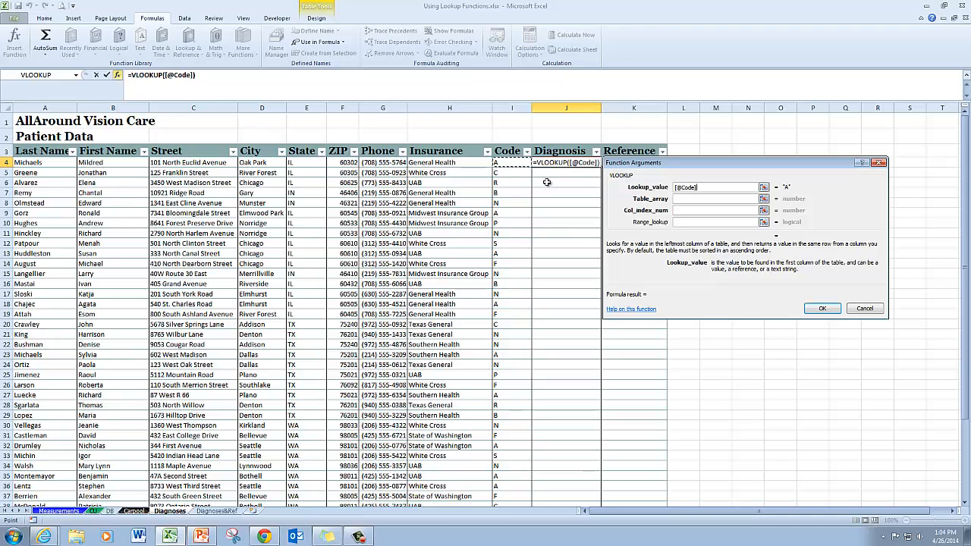
# Complete the VLOOKUP in J4 with the named range TCodes as table array, column index 2, and the range lookup left blank.
pyautogui.click(685, 199)
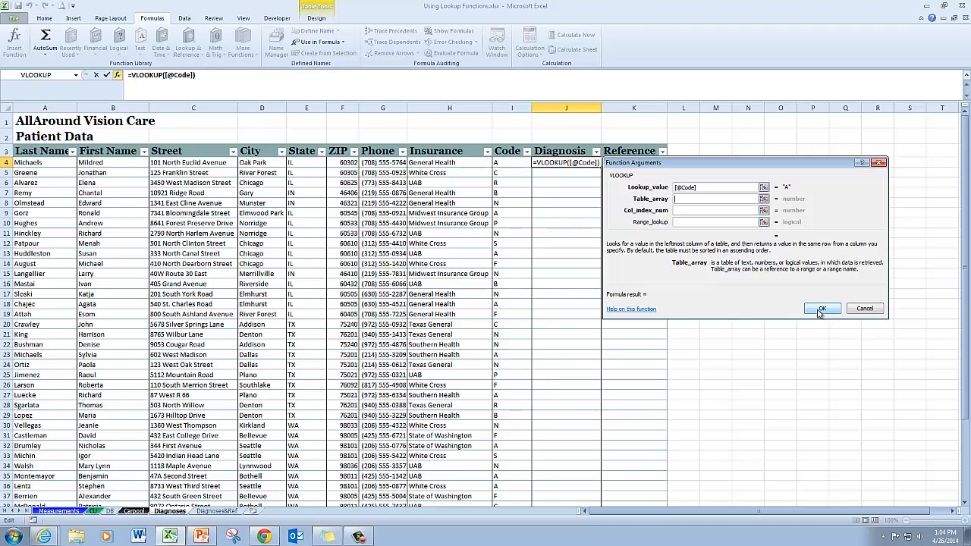
pyautogui.press('F3')
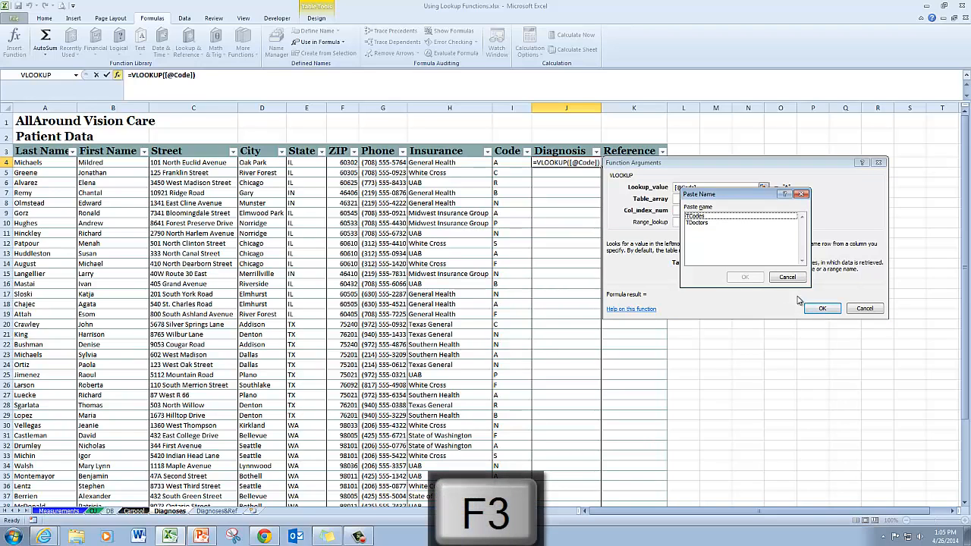
pyautogui.click(747, 218)
pyautogui.click(745, 277)
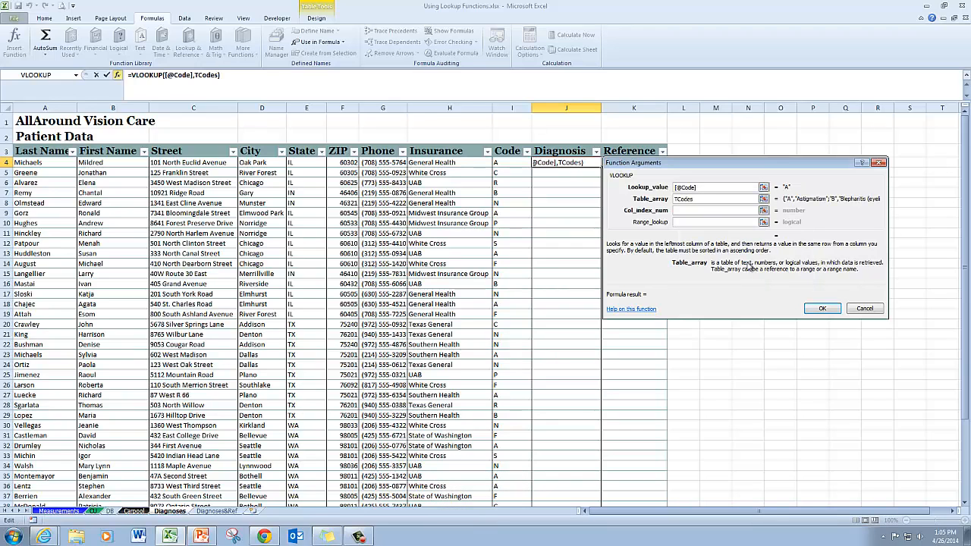
pyautogui.click(698, 210)
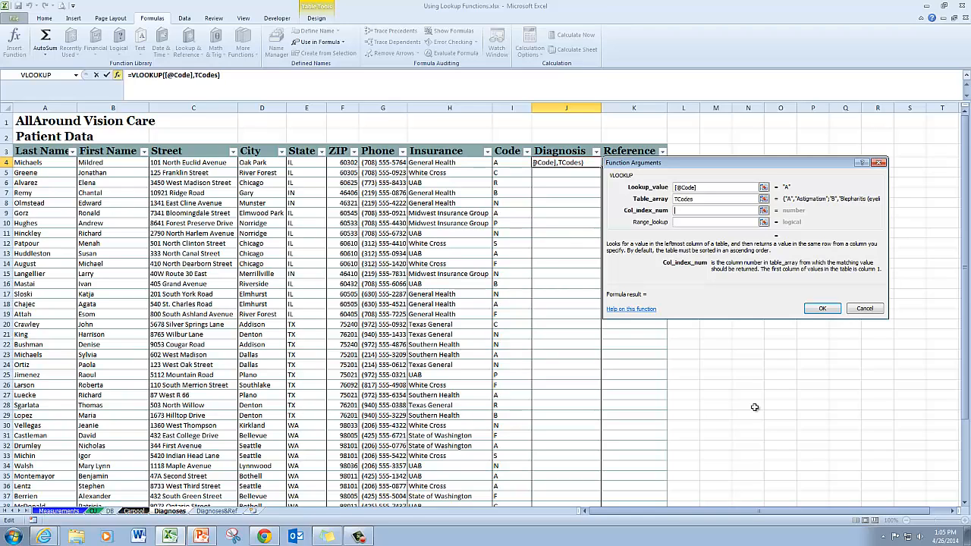
pyautogui.write('2')
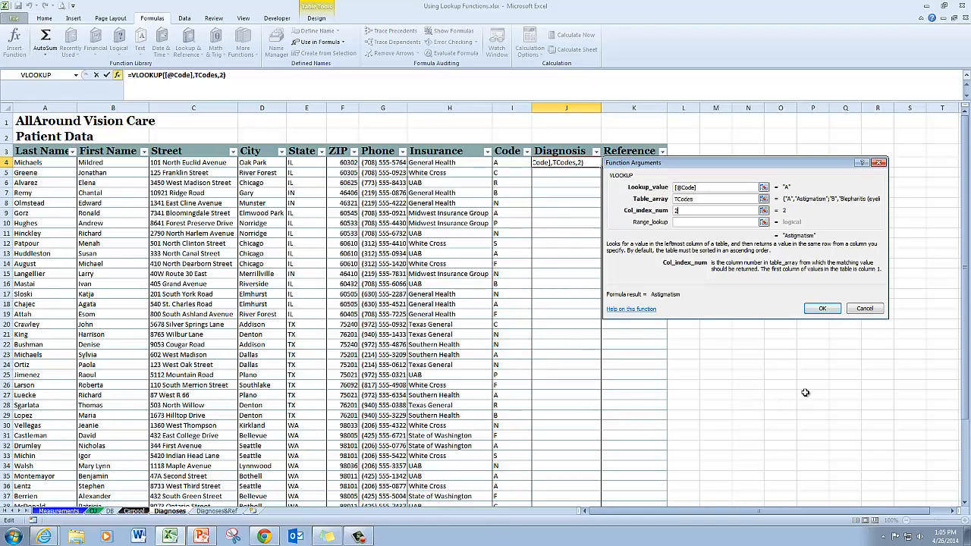
pyautogui.click(708, 222)
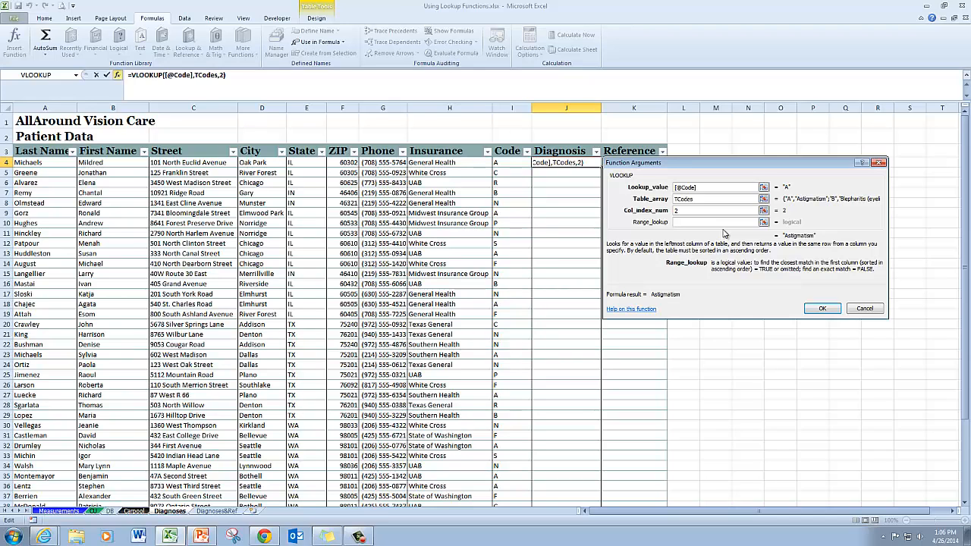
pyautogui.click(824, 310)
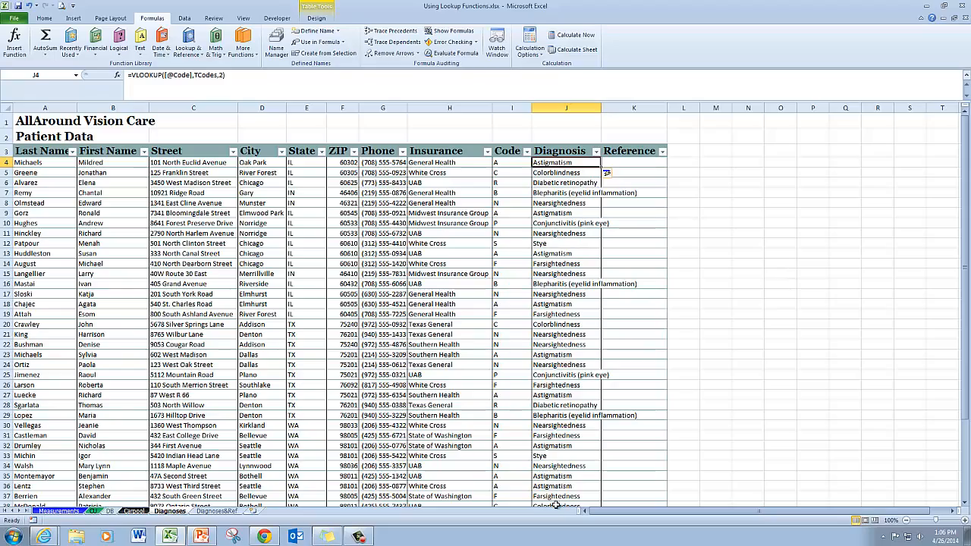
# Widen the Diagnosis column so its longest entries fit inside the column.
pyautogui.scroll(-5, 718, 459)
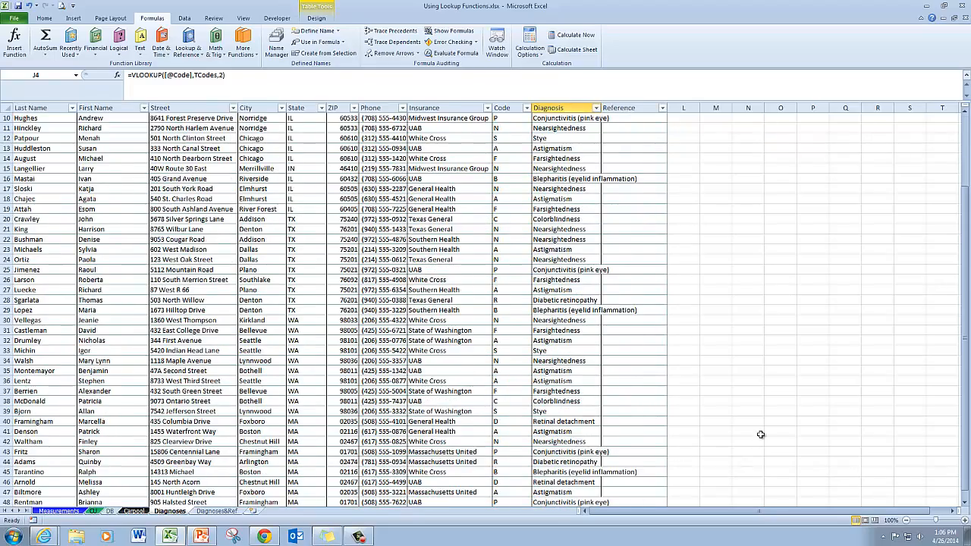
pyautogui.scroll(5, 761, 435)
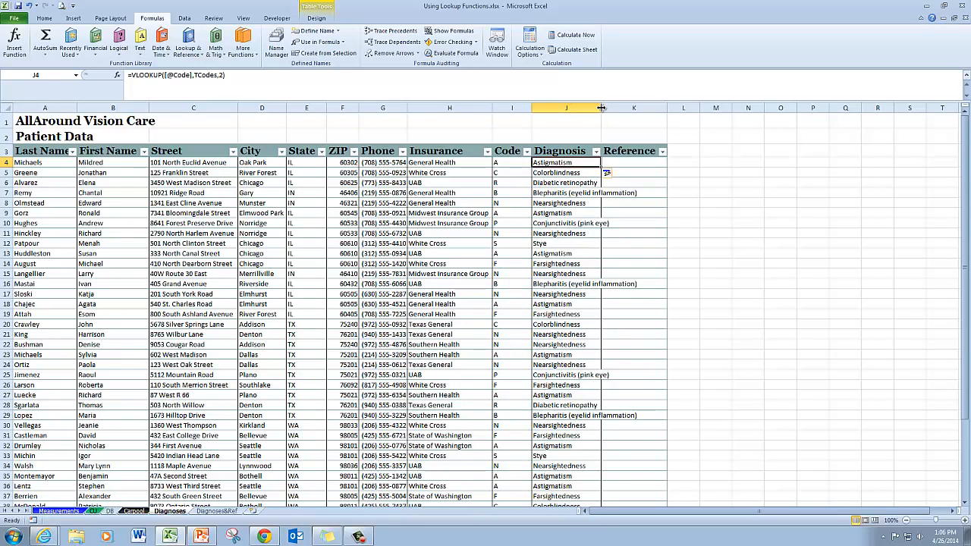
pyautogui.moveTo(601, 107); pyautogui.dragTo(641, 109)
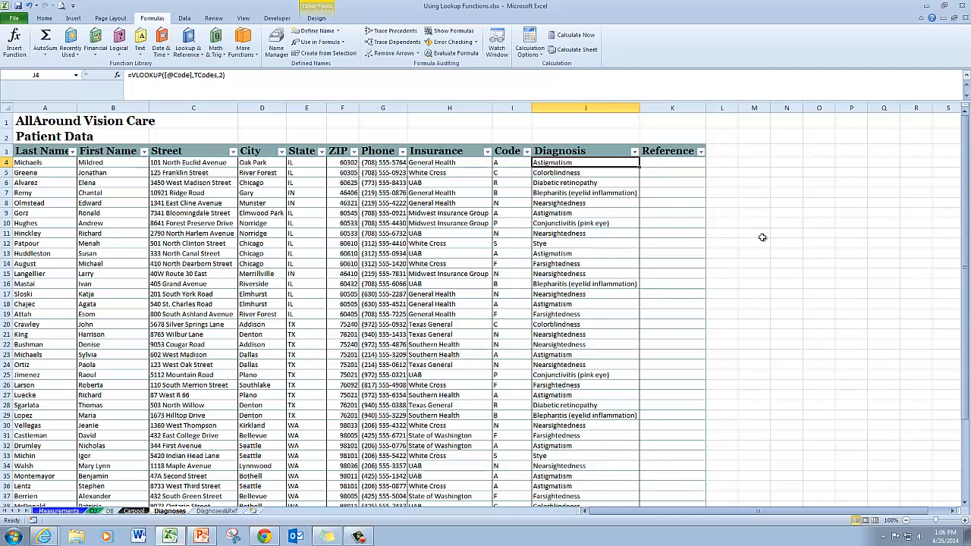
pyautogui.click(484, 284)
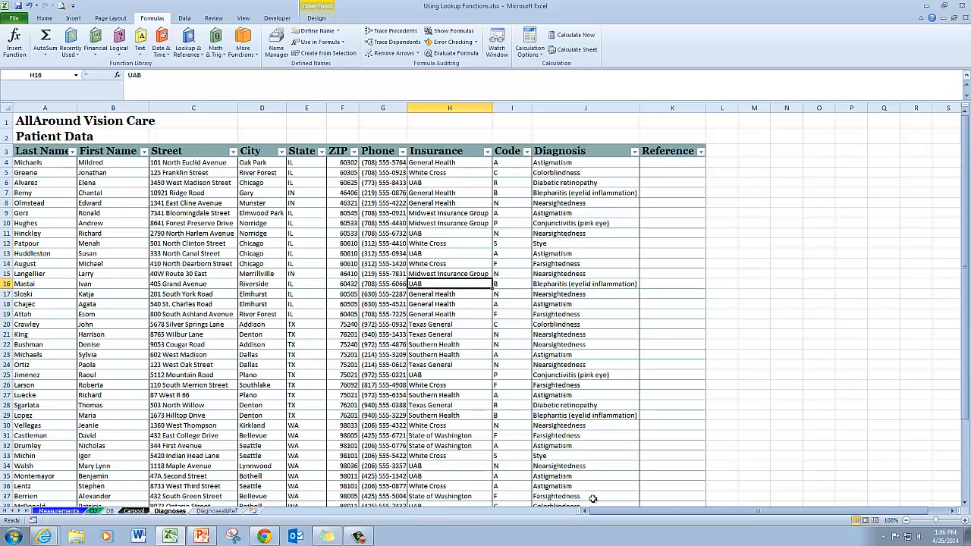
# Start an HLOOKUP formula in Reference cell K4, using the patient's code in I4 as the lookup value.
pyautogui.click(678, 163)
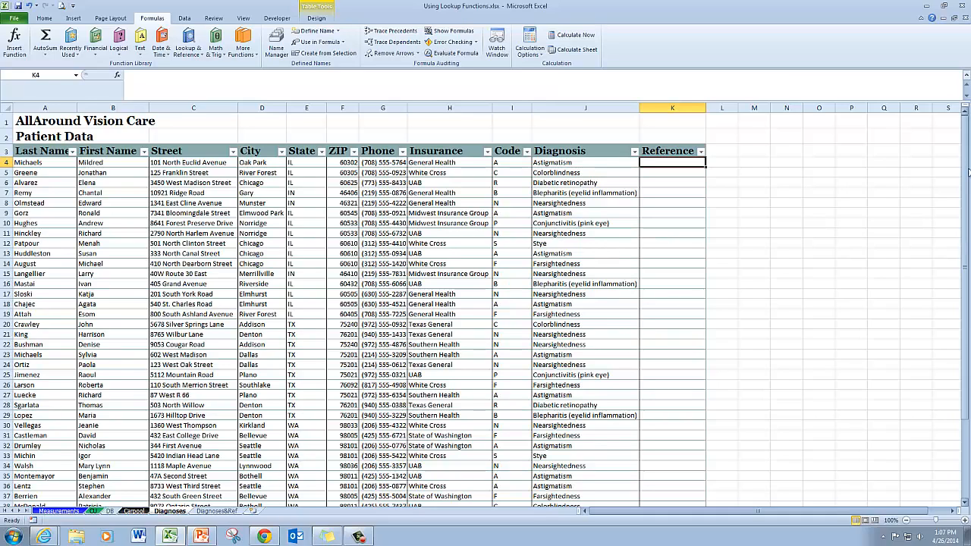
pyautogui.write('=')
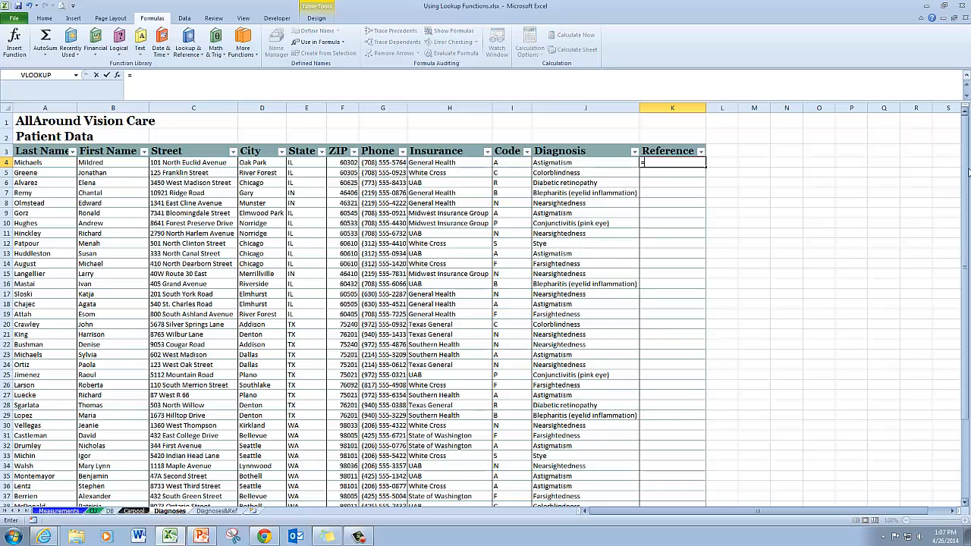
pyautogui.write('hl')
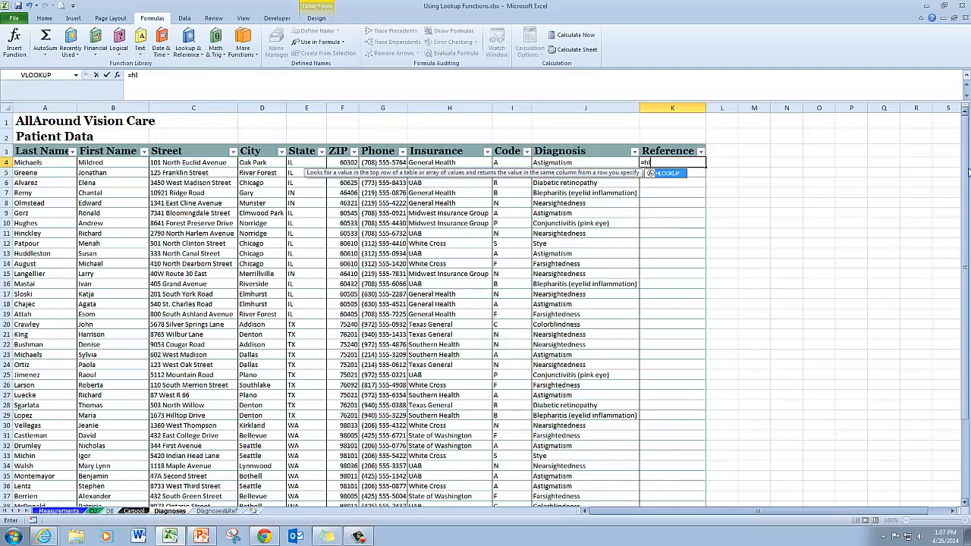
pyautogui.press('Tab')
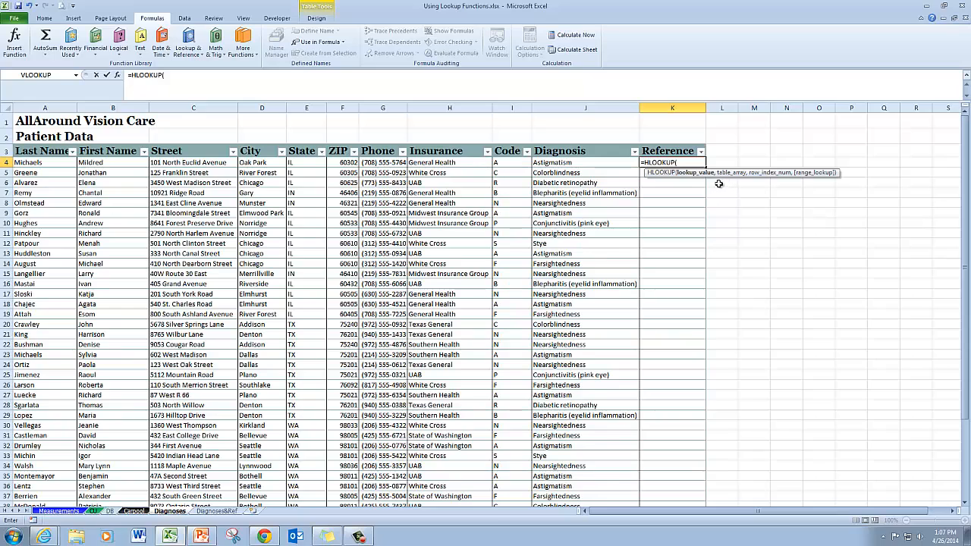
pyautogui.click(517, 163)
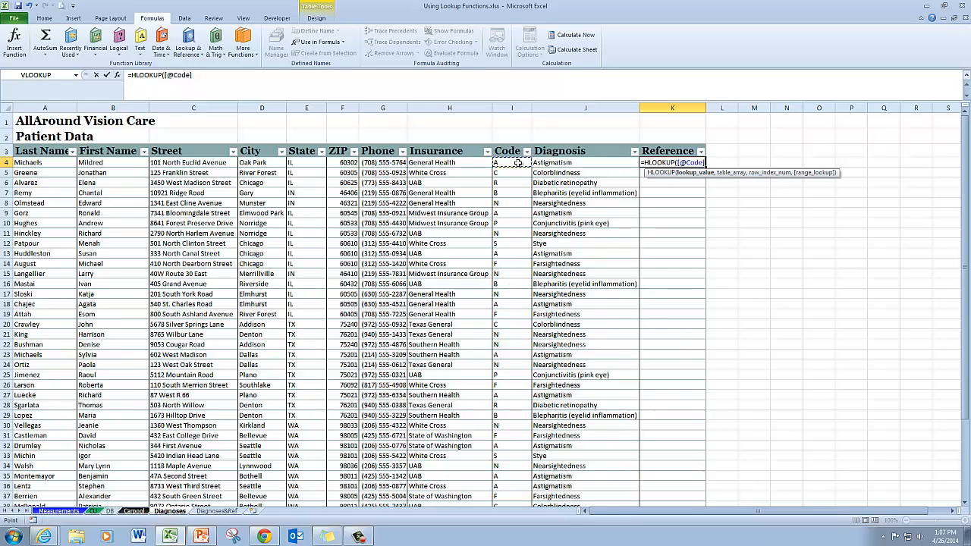
pyautogui.write(',')
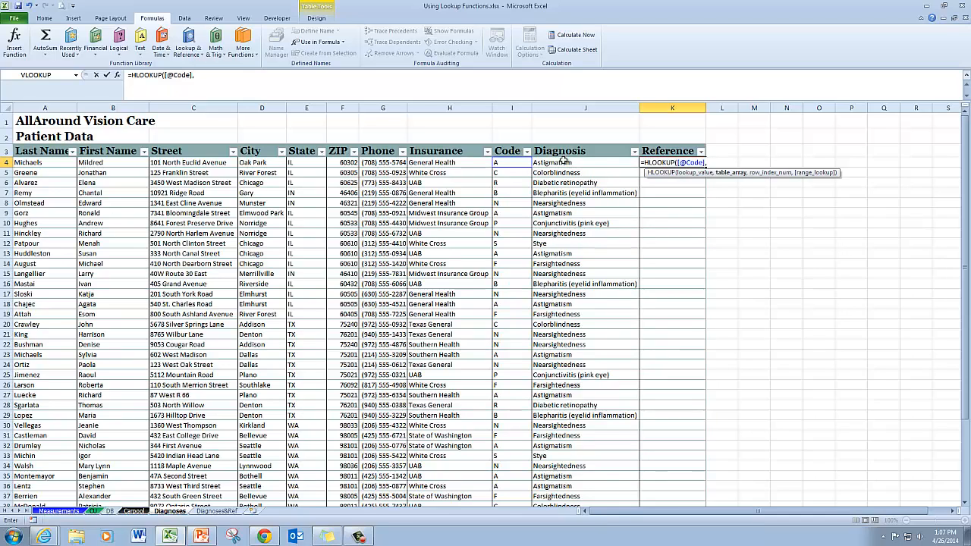
# Complete the HLOOKUP formula in K4 with TDoctors as the table array, row index 2 and FALSE for an exact match.
pyautogui.write('t')
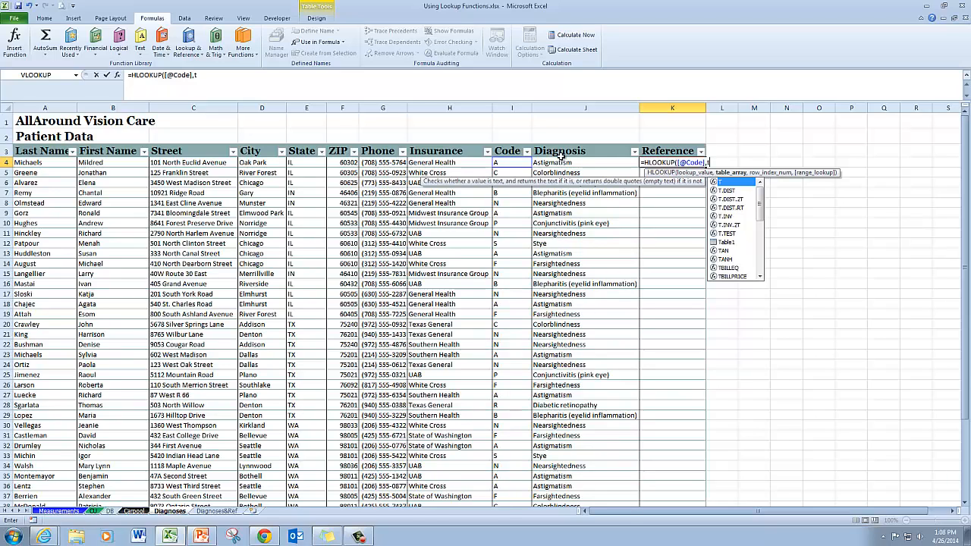
pyautogui.write('d')
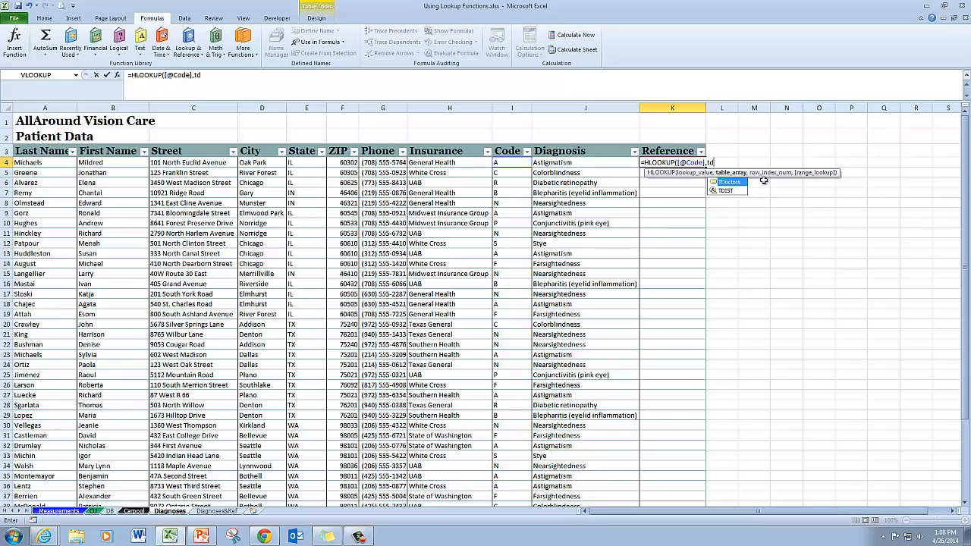
pyautogui.press('Tab')
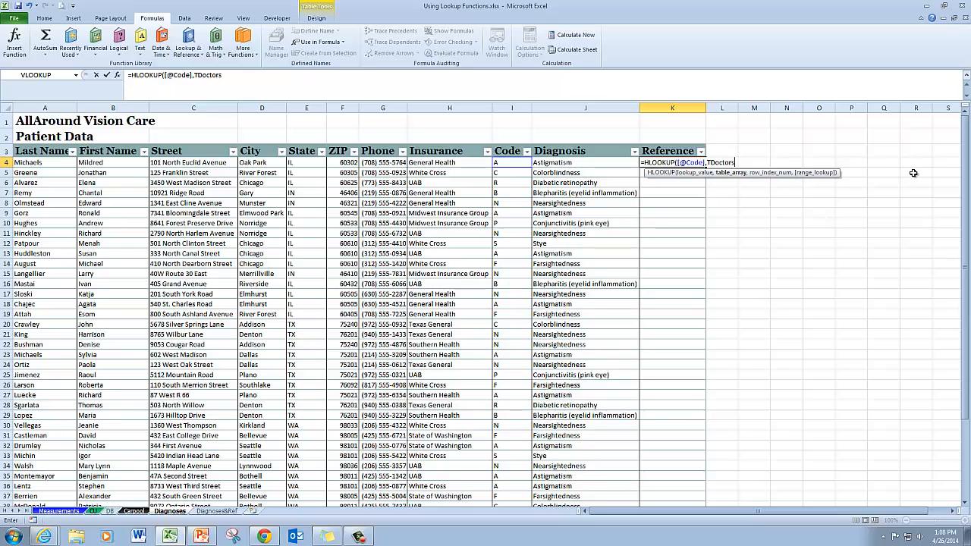
pyautogui.write(',')
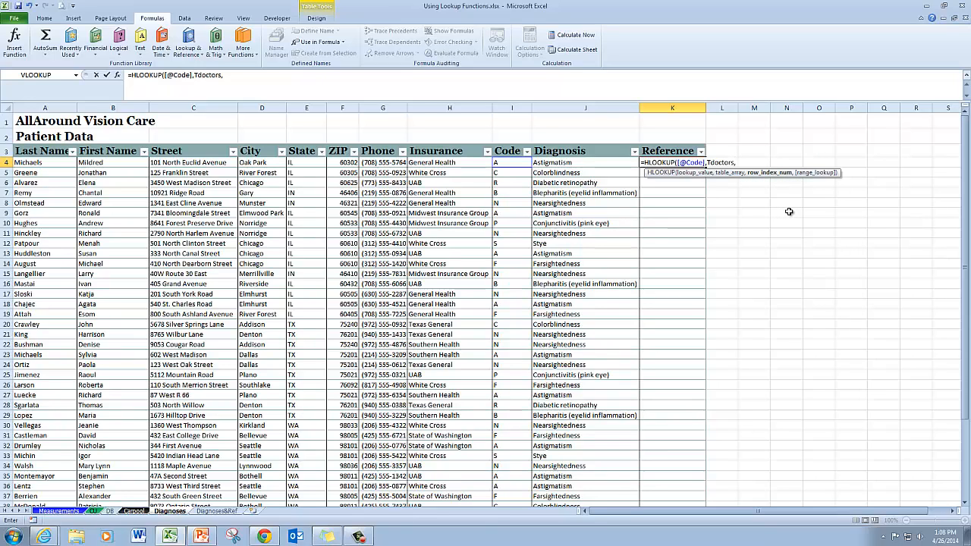
pyautogui.write('2,')
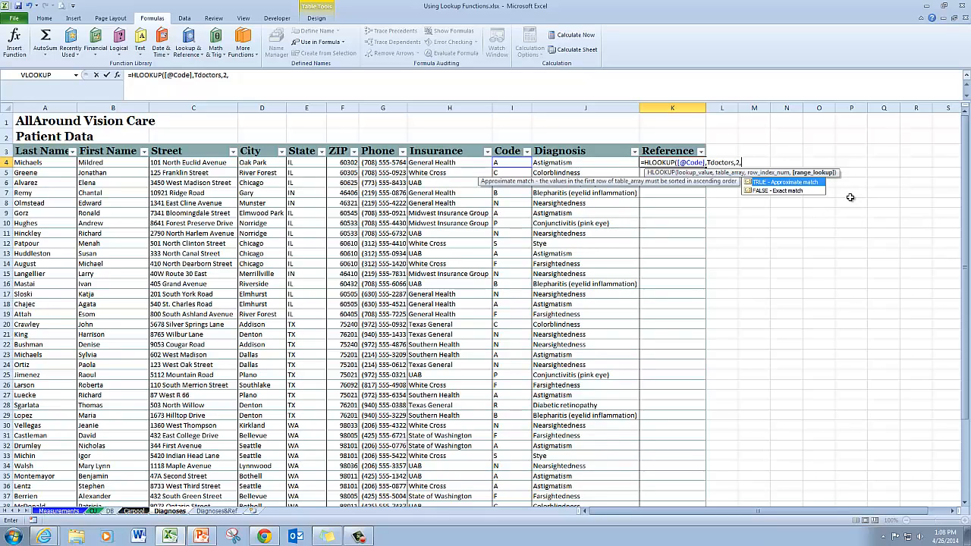
pyautogui.click(799, 192)
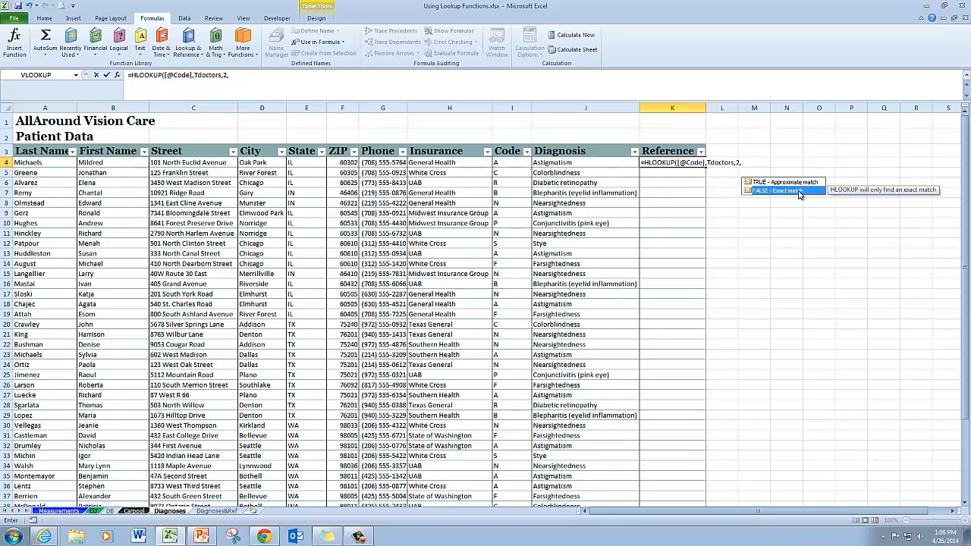
pyautogui.press('Tab')
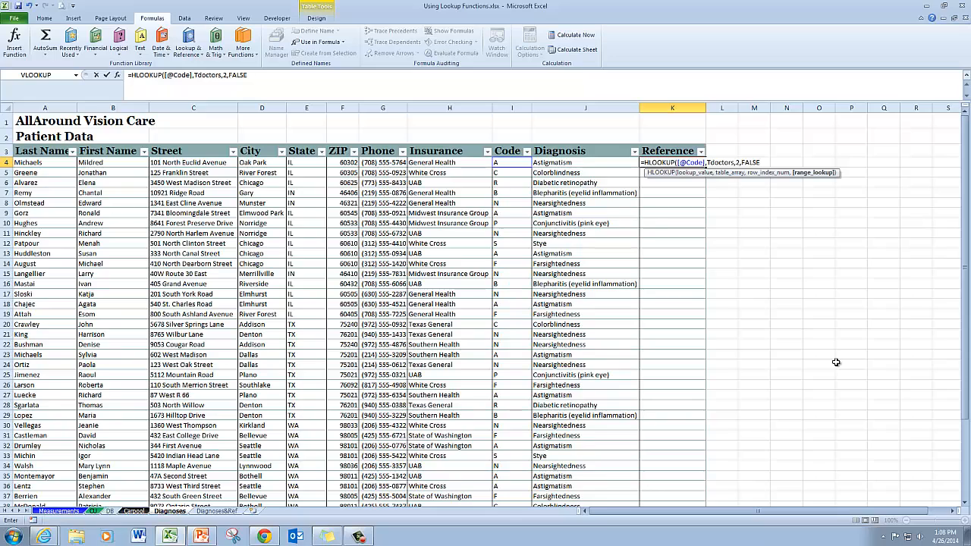
pyautogui.press('Return')
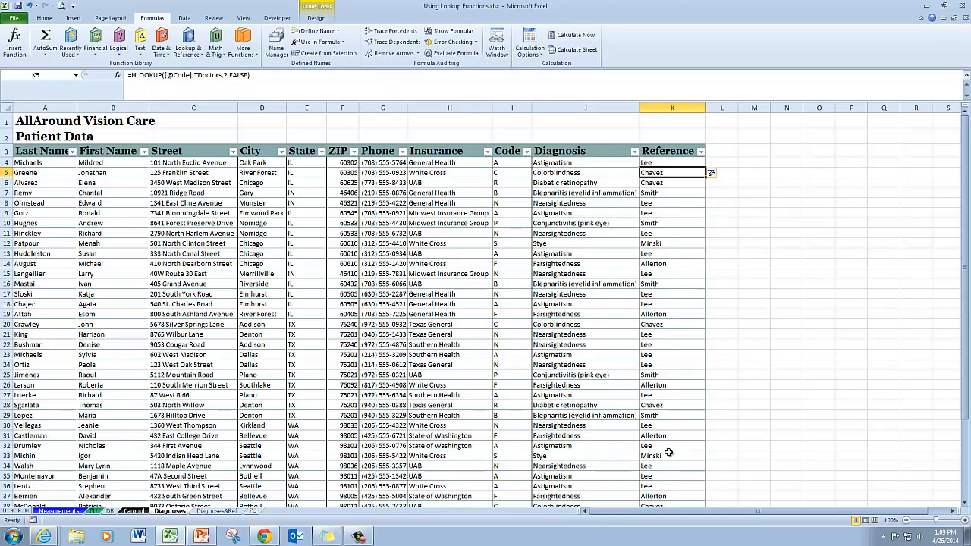
pyautogui.scroll(-1, 668, 452)
pyautogui.scroll(-4, 668, 452)
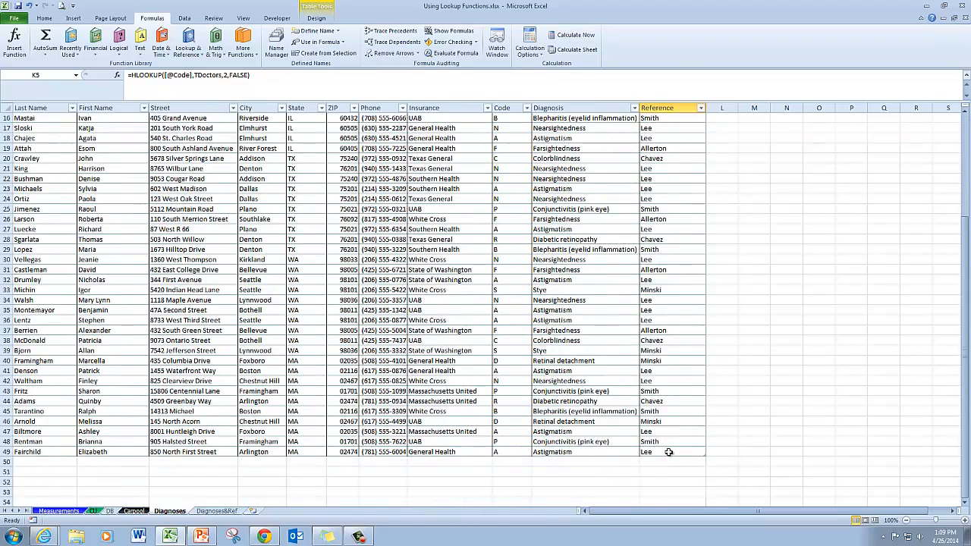
pyautogui.scroll(5, 668, 452)
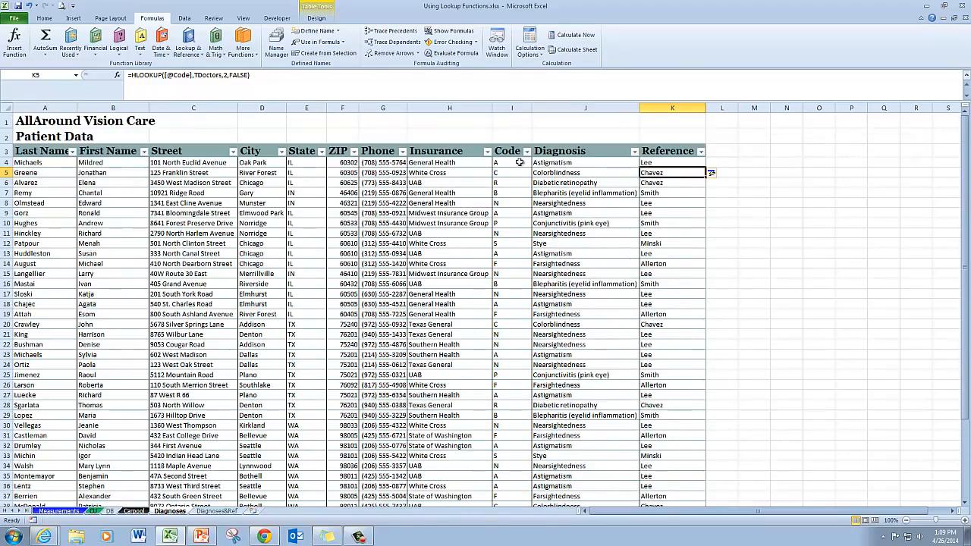